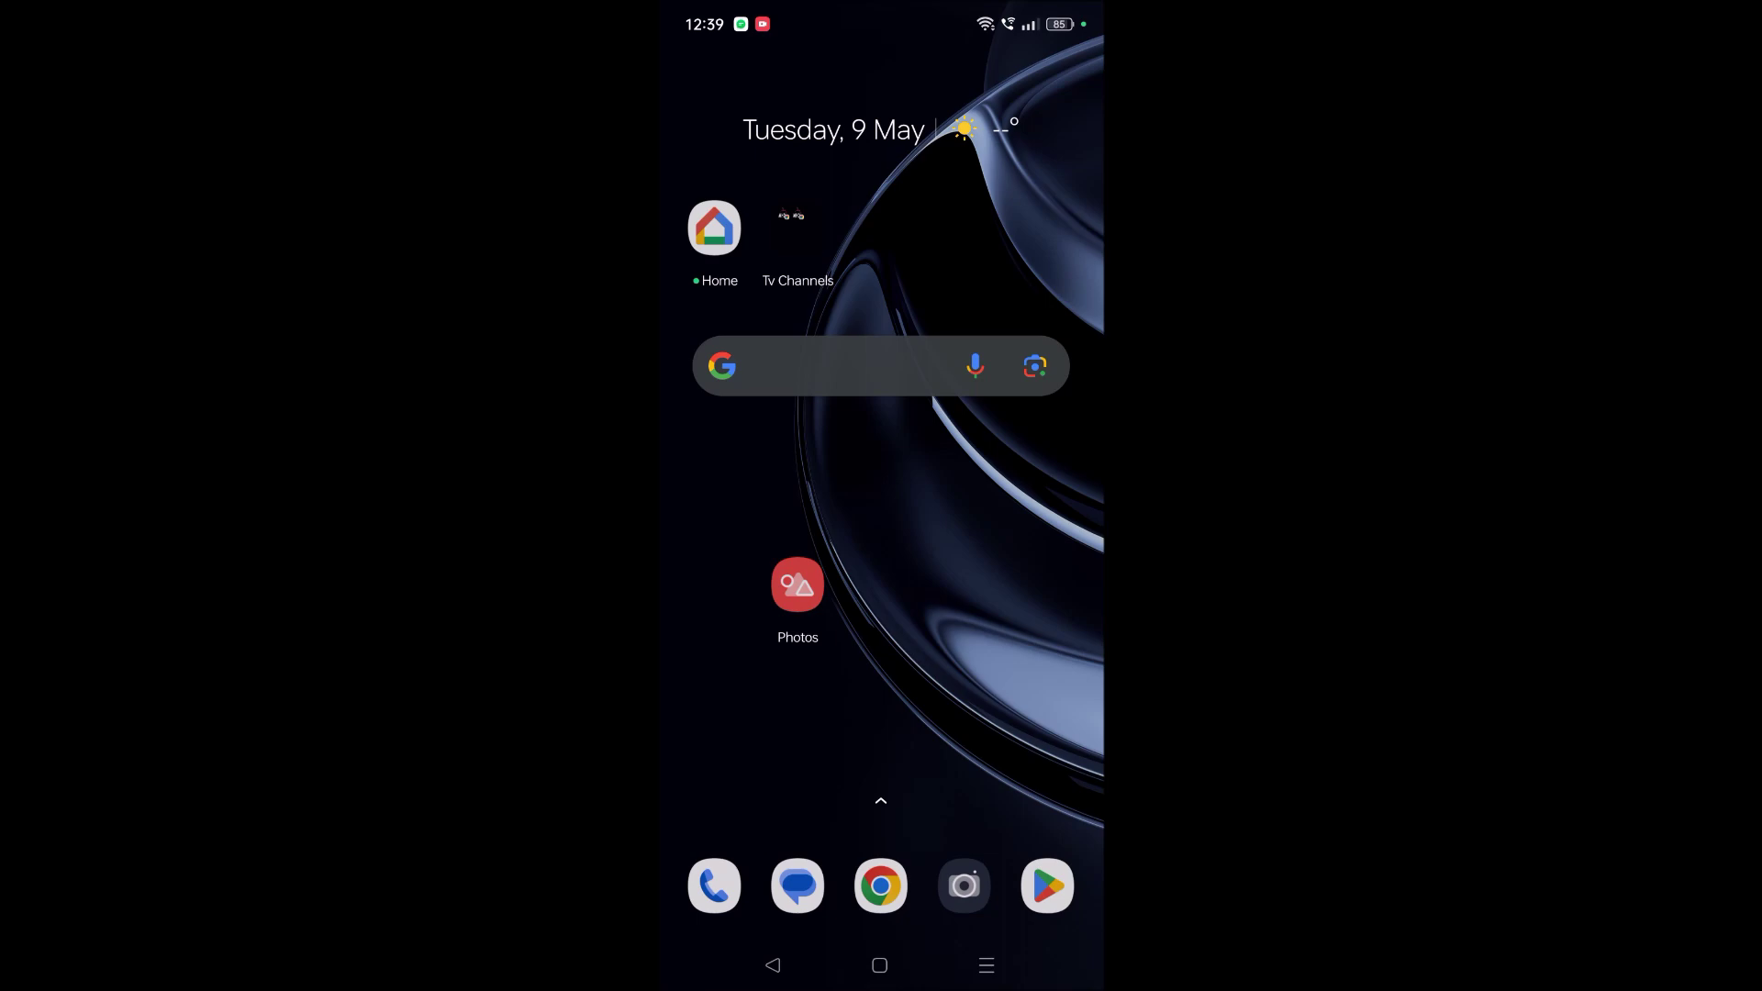
Step: Launch Chrome from the app drawer and download the pink wallpaper from the 'cool pics pinterest' results
{"action": "left_click_drag", "start_coordinate": [976, 463], "coordinate": [977, 207]}
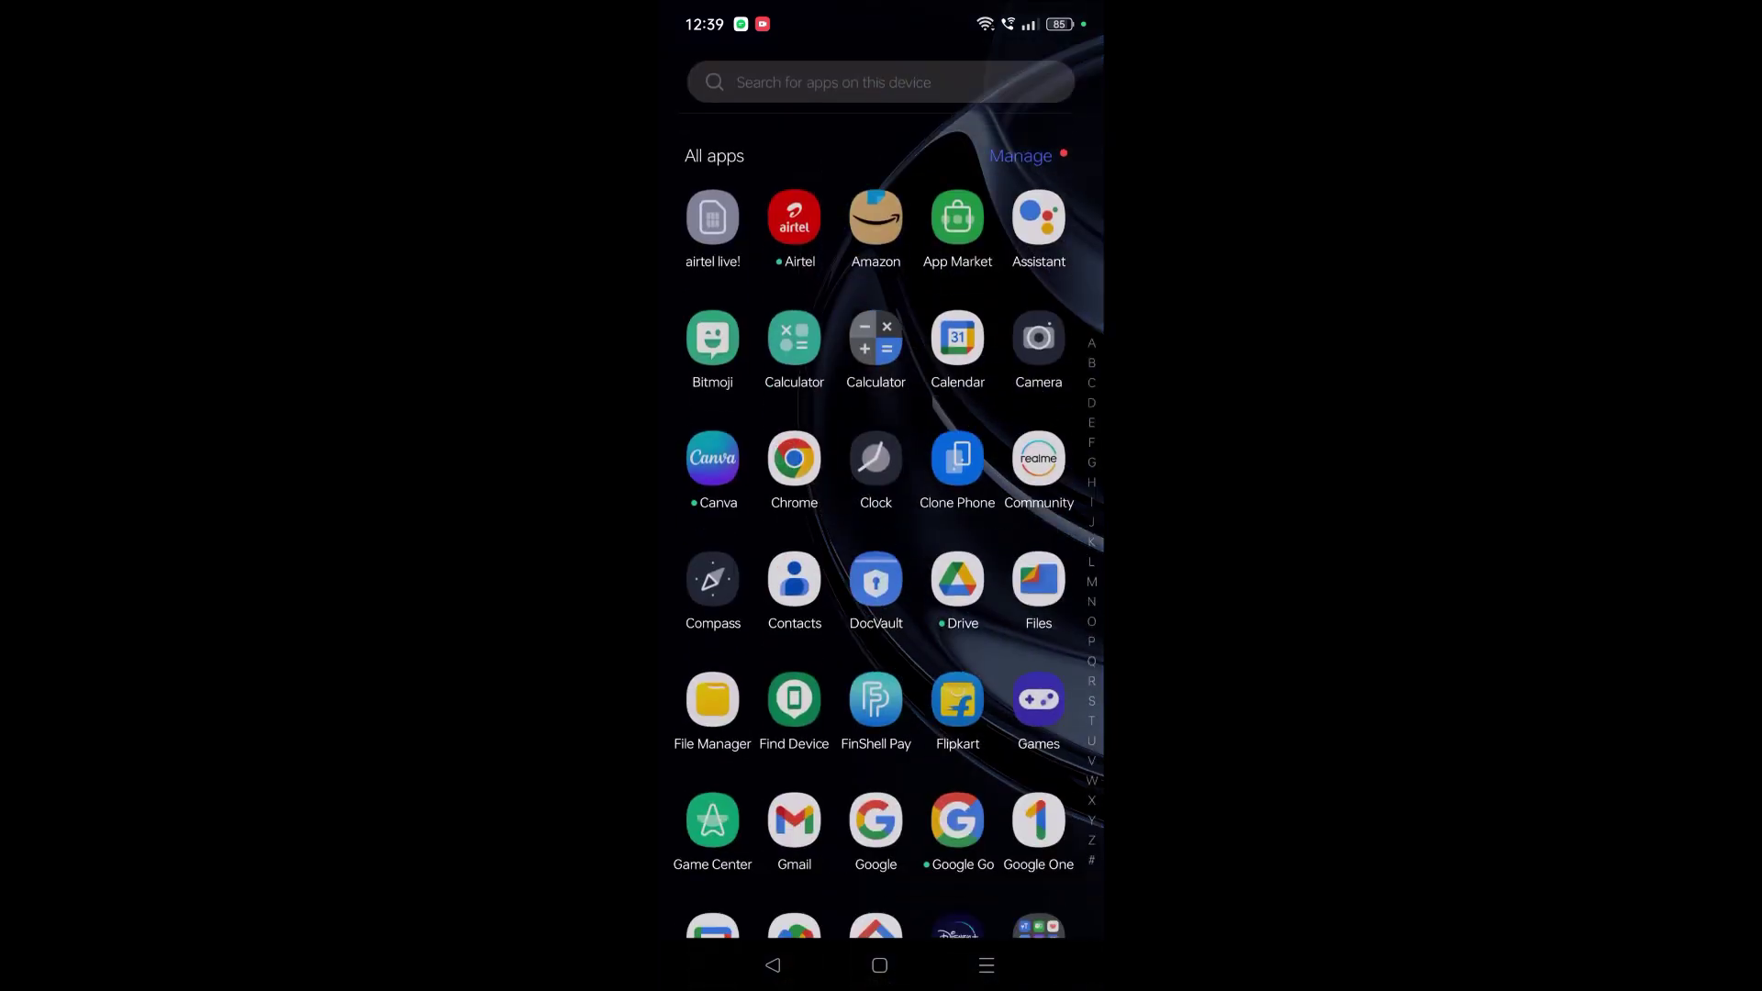
{"action": "left_click", "coordinate": [794, 458]}
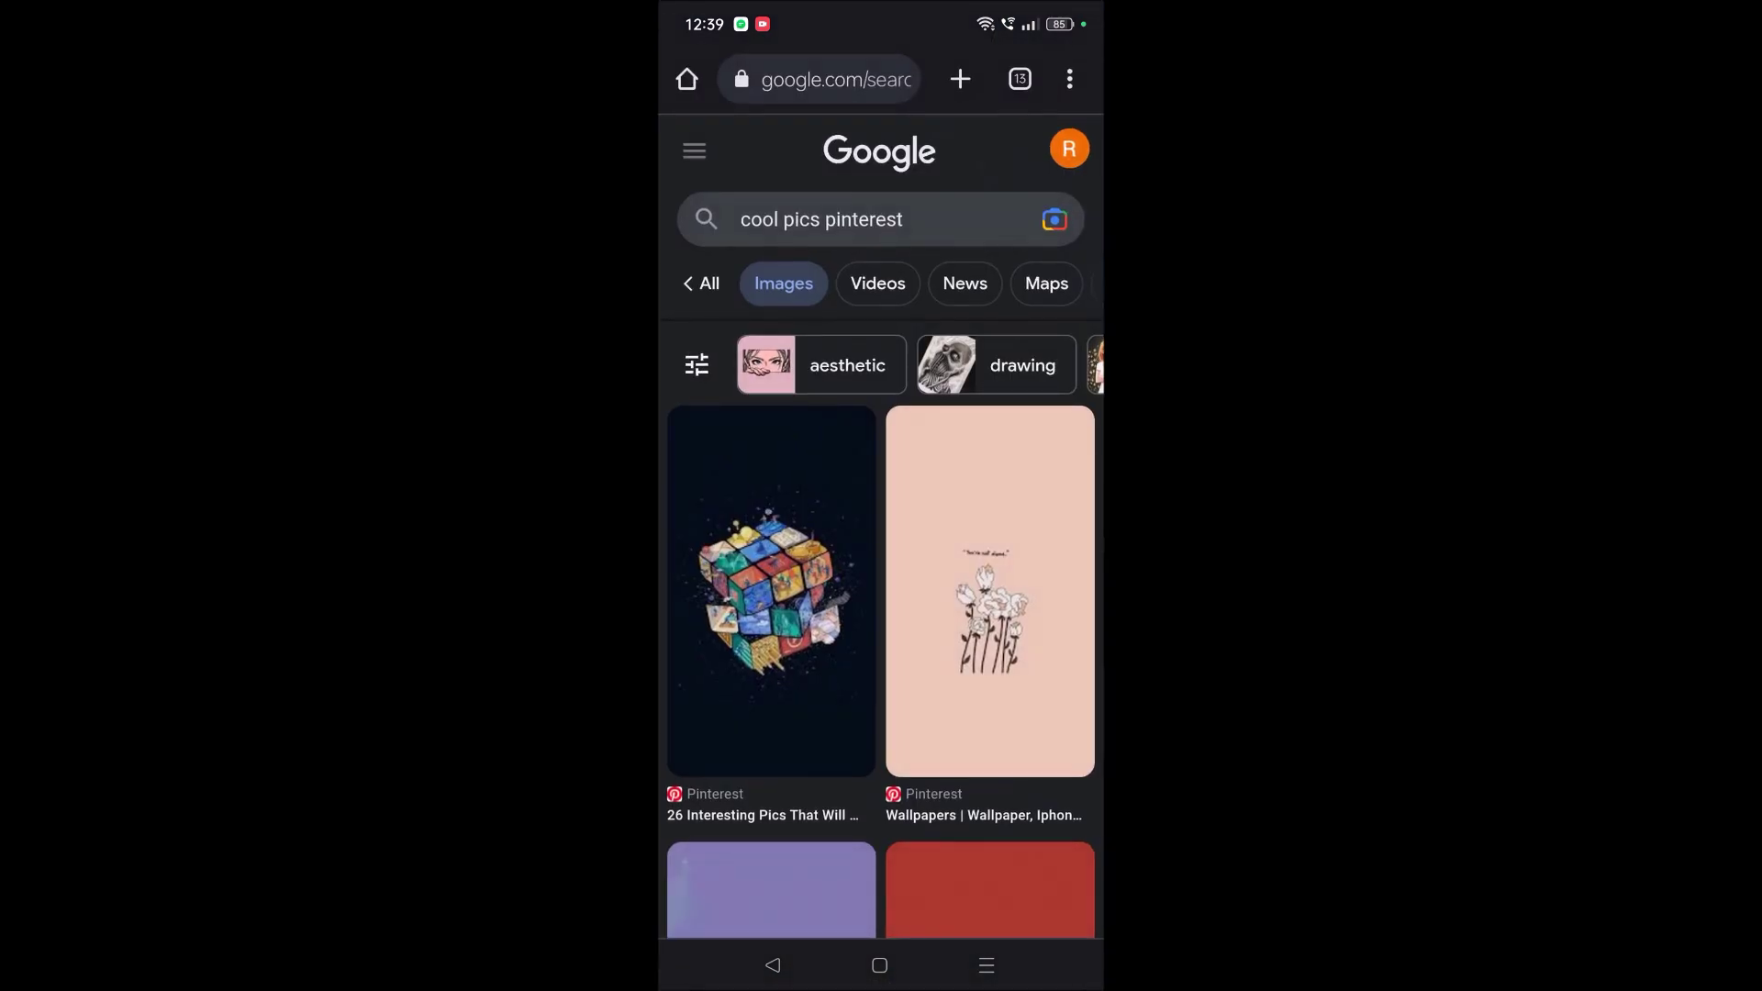
{"action": "right_click", "coordinate": [1034, 531]}
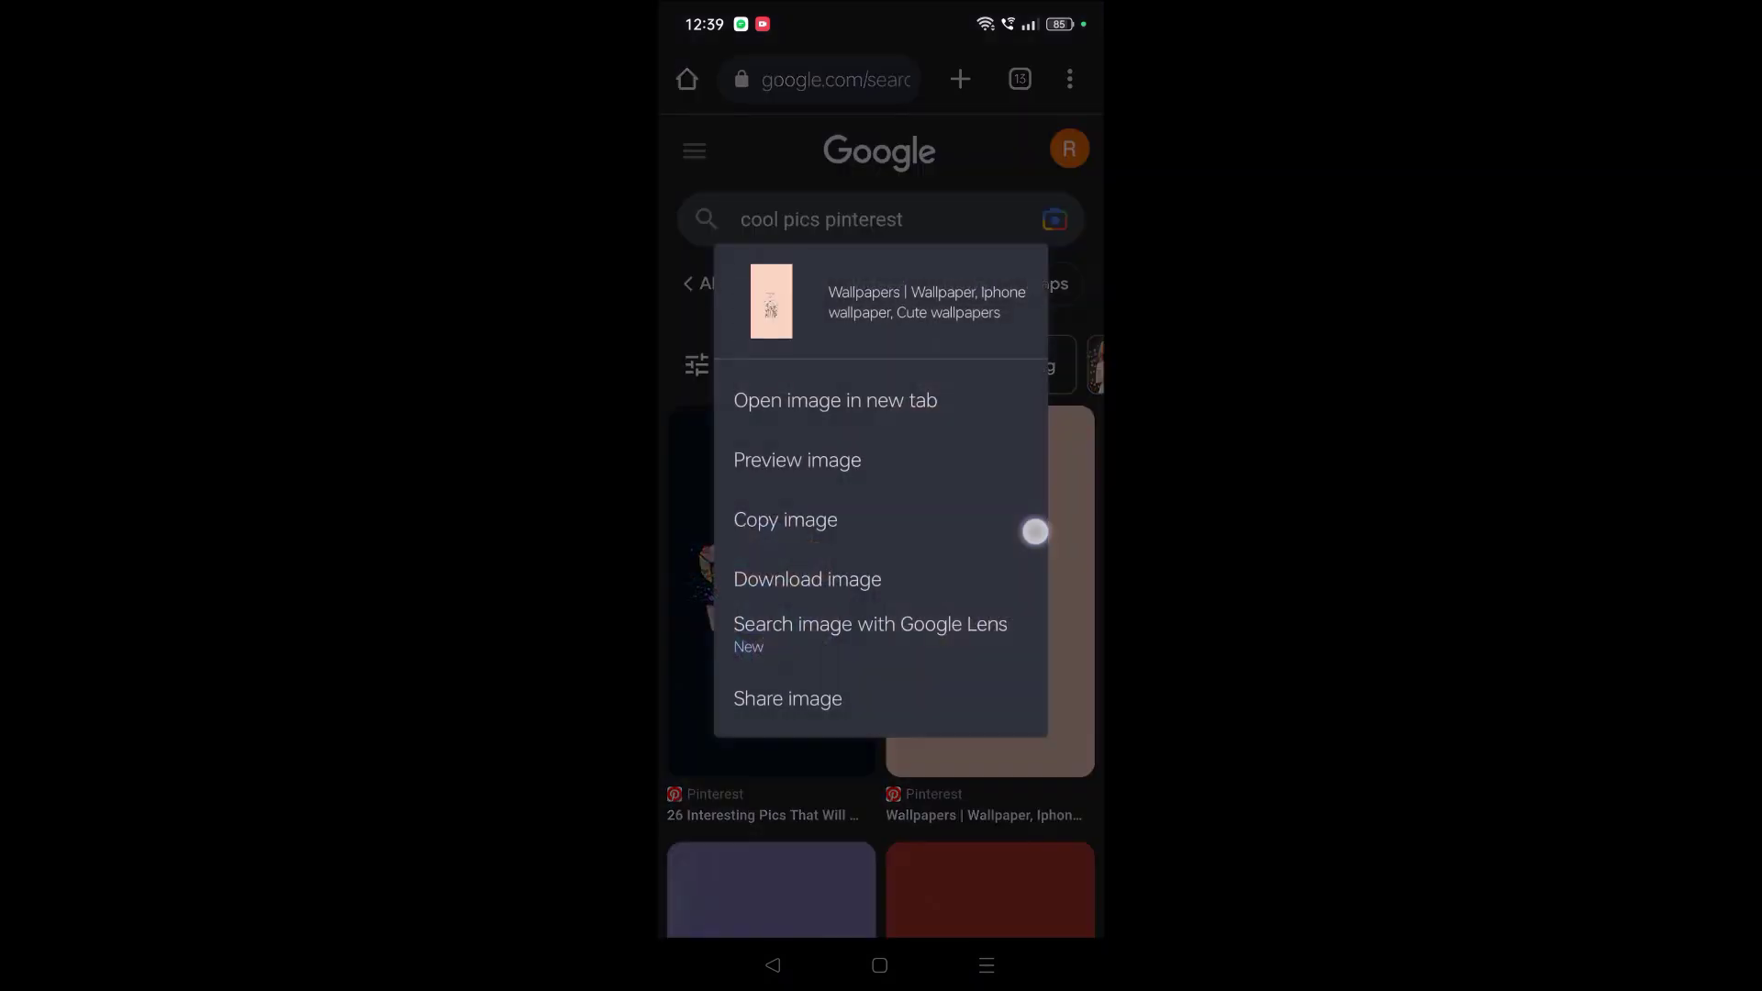
{"action": "left_click", "coordinate": [885, 582]}
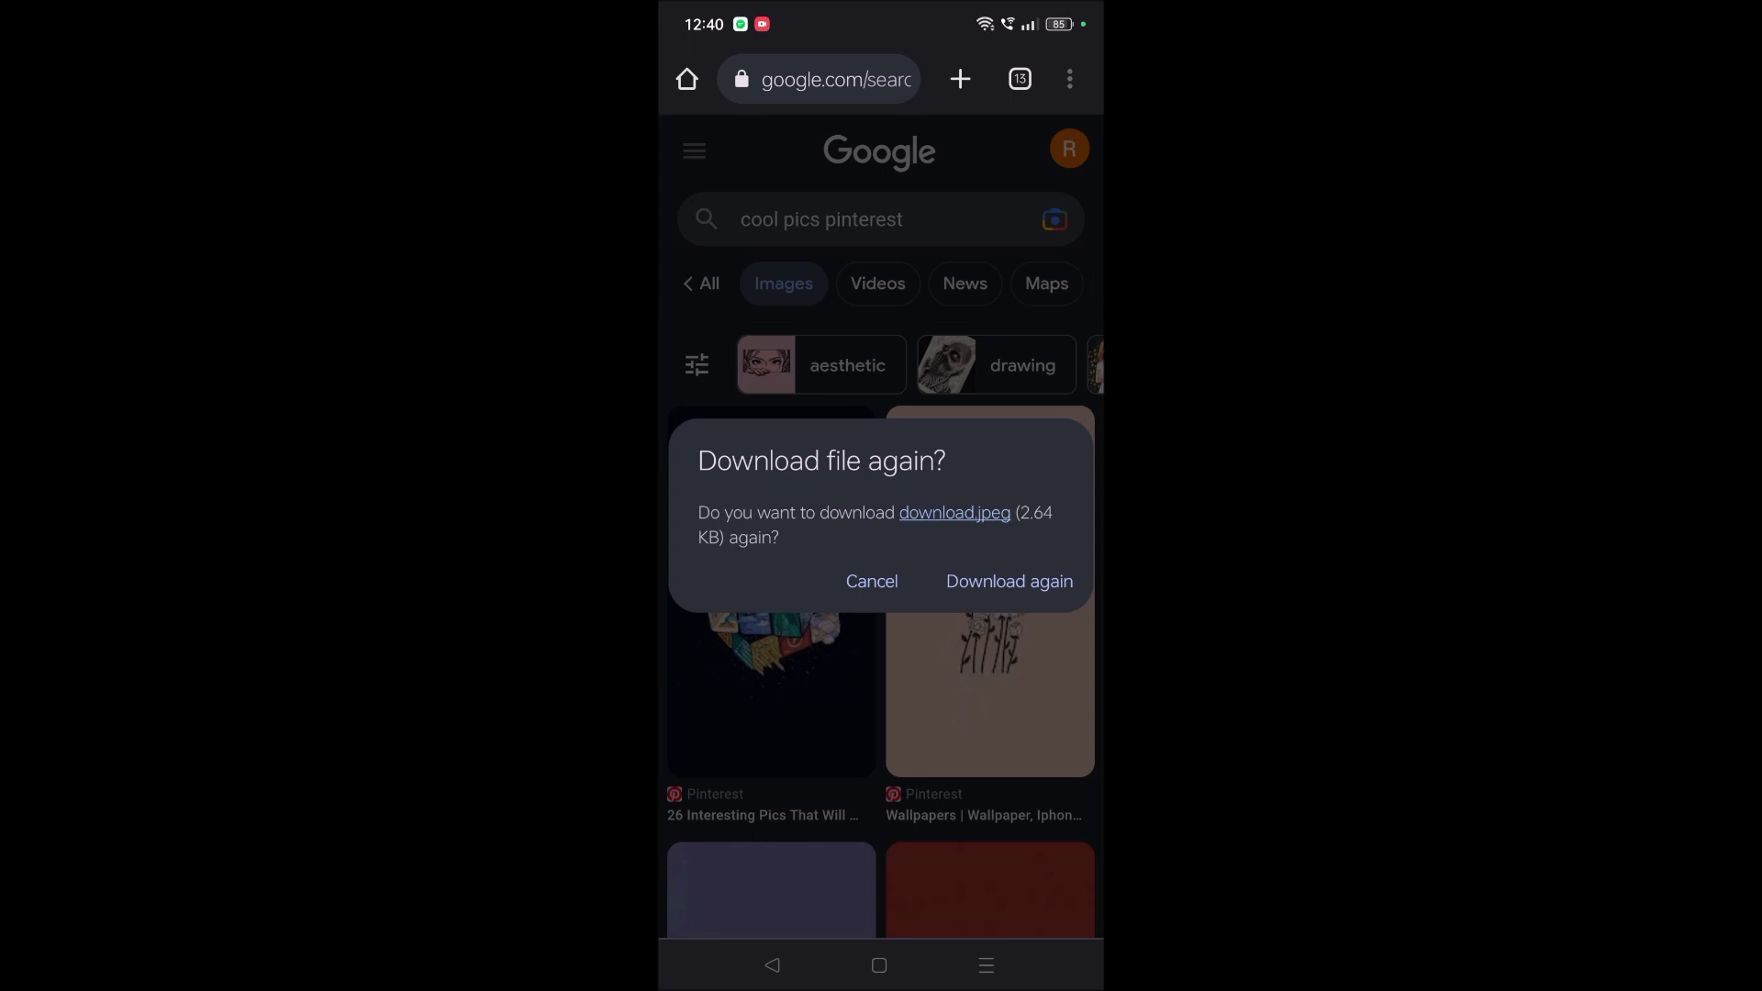
Step: Cancel the 'Download file again?' prompt and open the Share image sheet for the pink wallpaper
{"action": "left_click", "coordinate": [872, 581]}
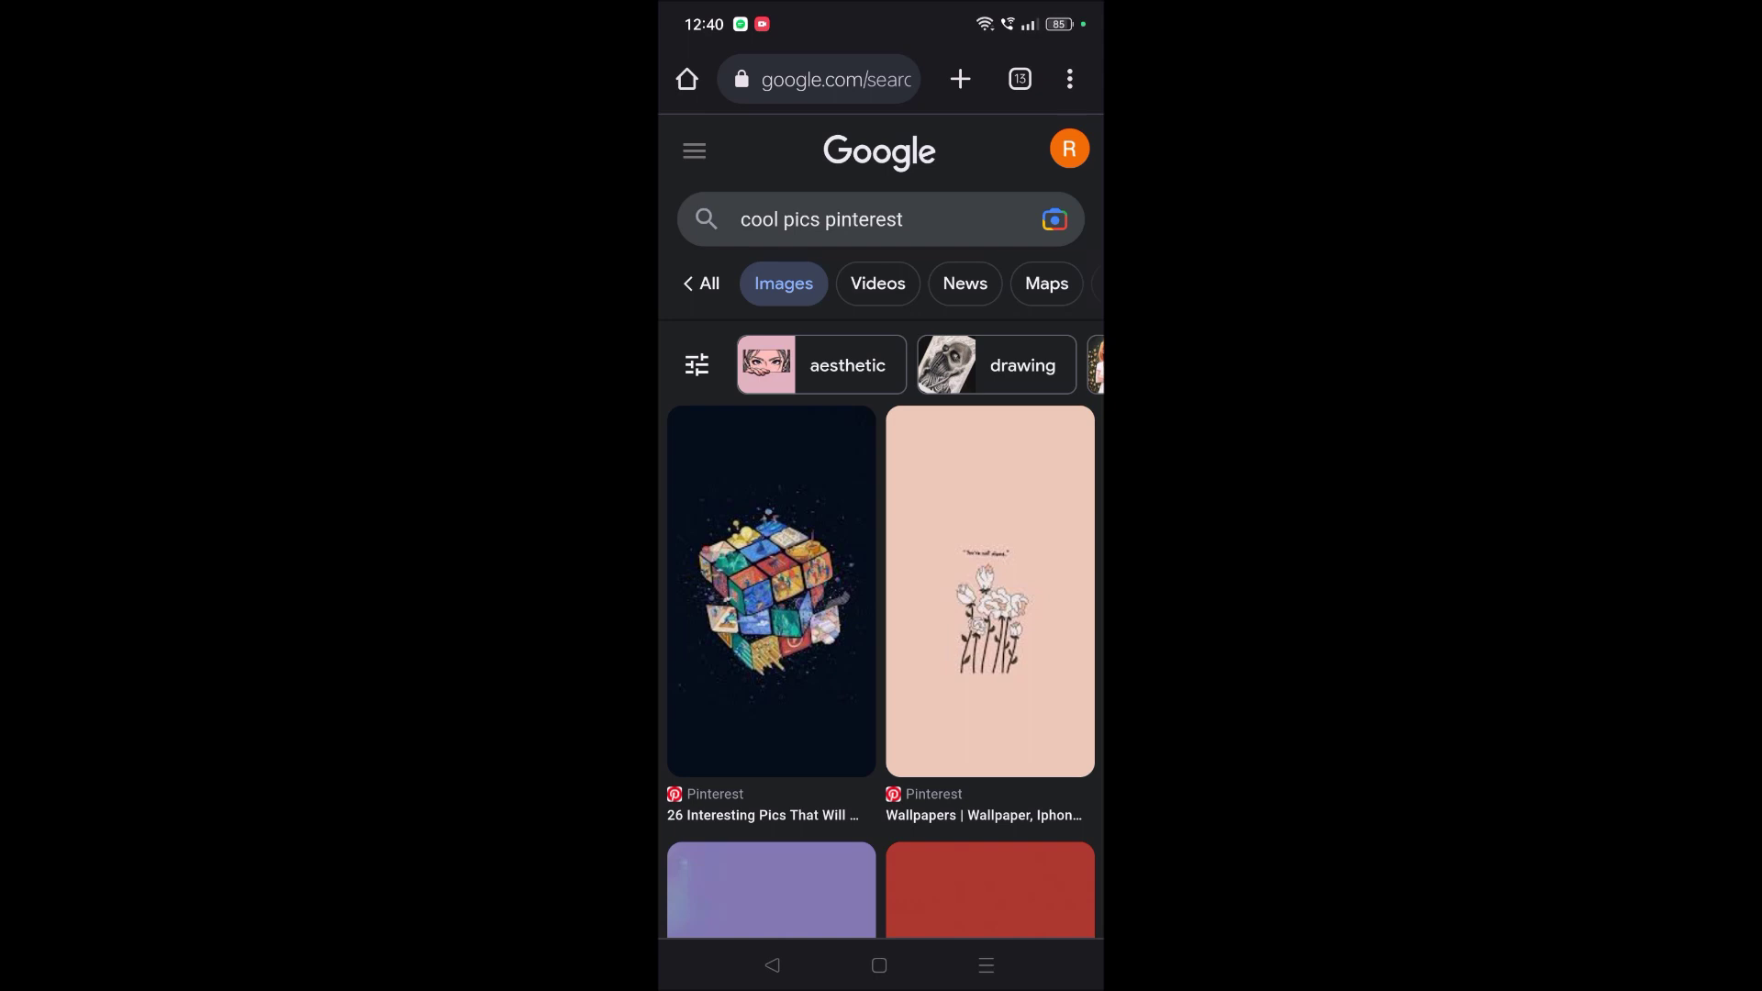
{"action": "left_click", "coordinate": [1025, 532]}
{"action": "left_click", "coordinate": [899, 702]}
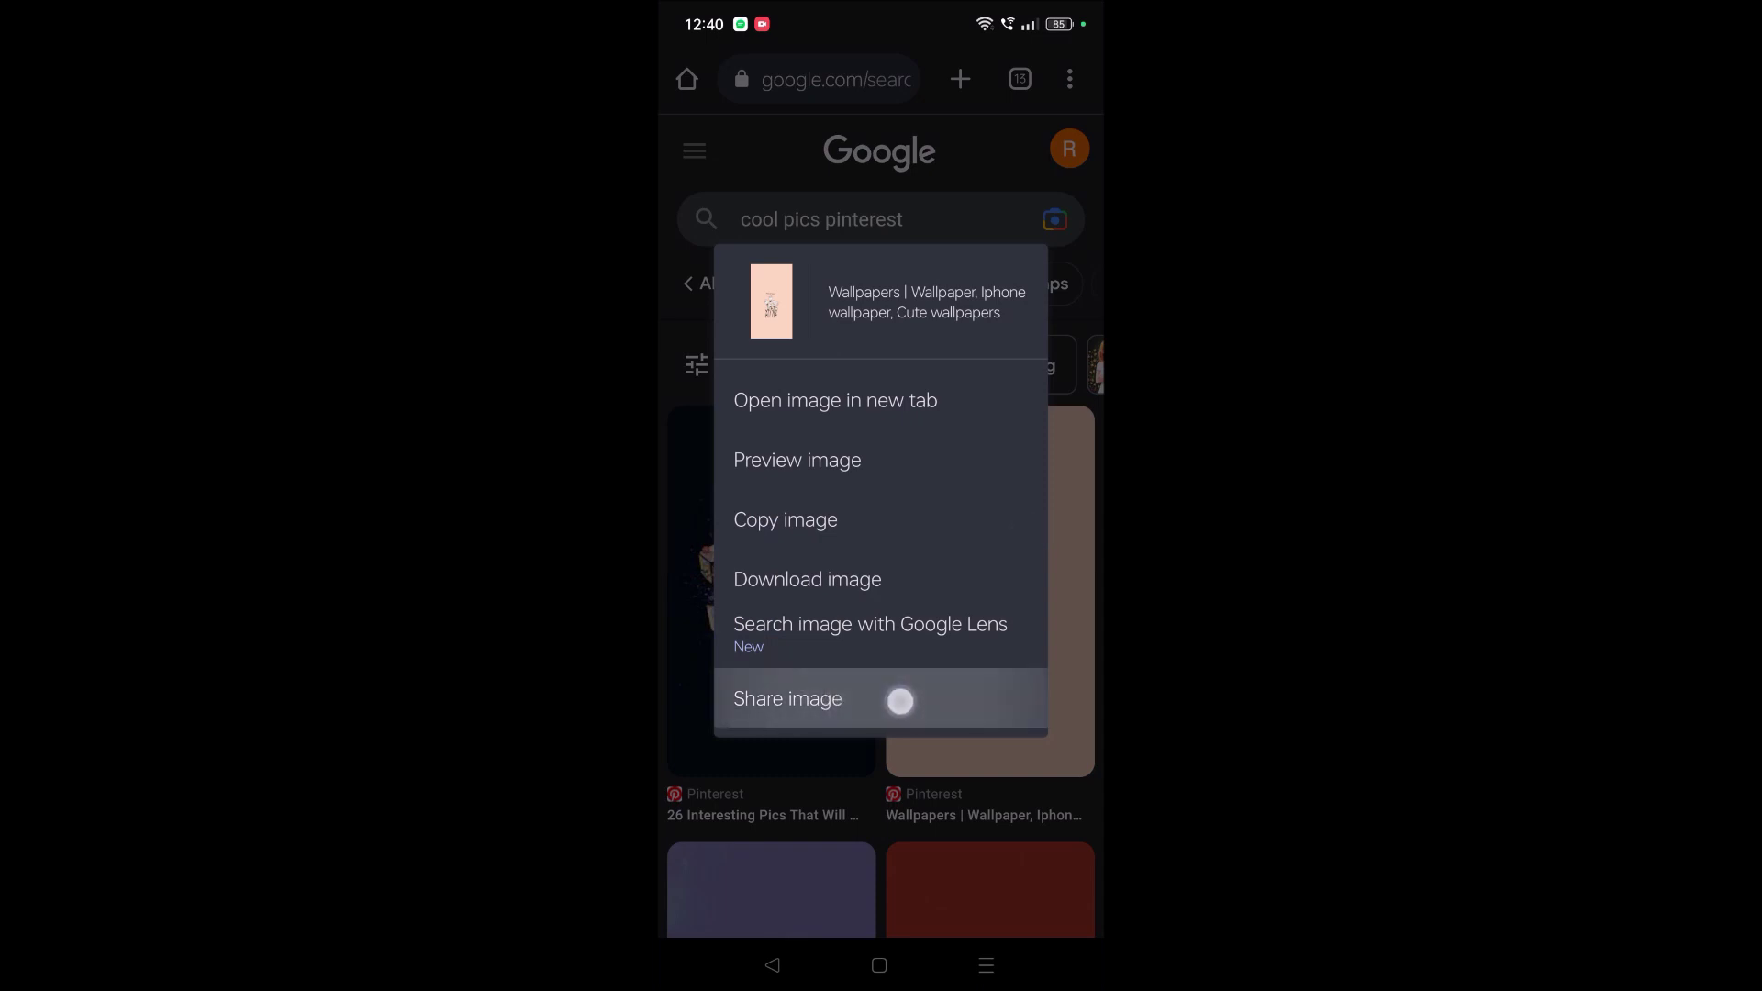
{"action": "left_click", "coordinate": [983, 697]}
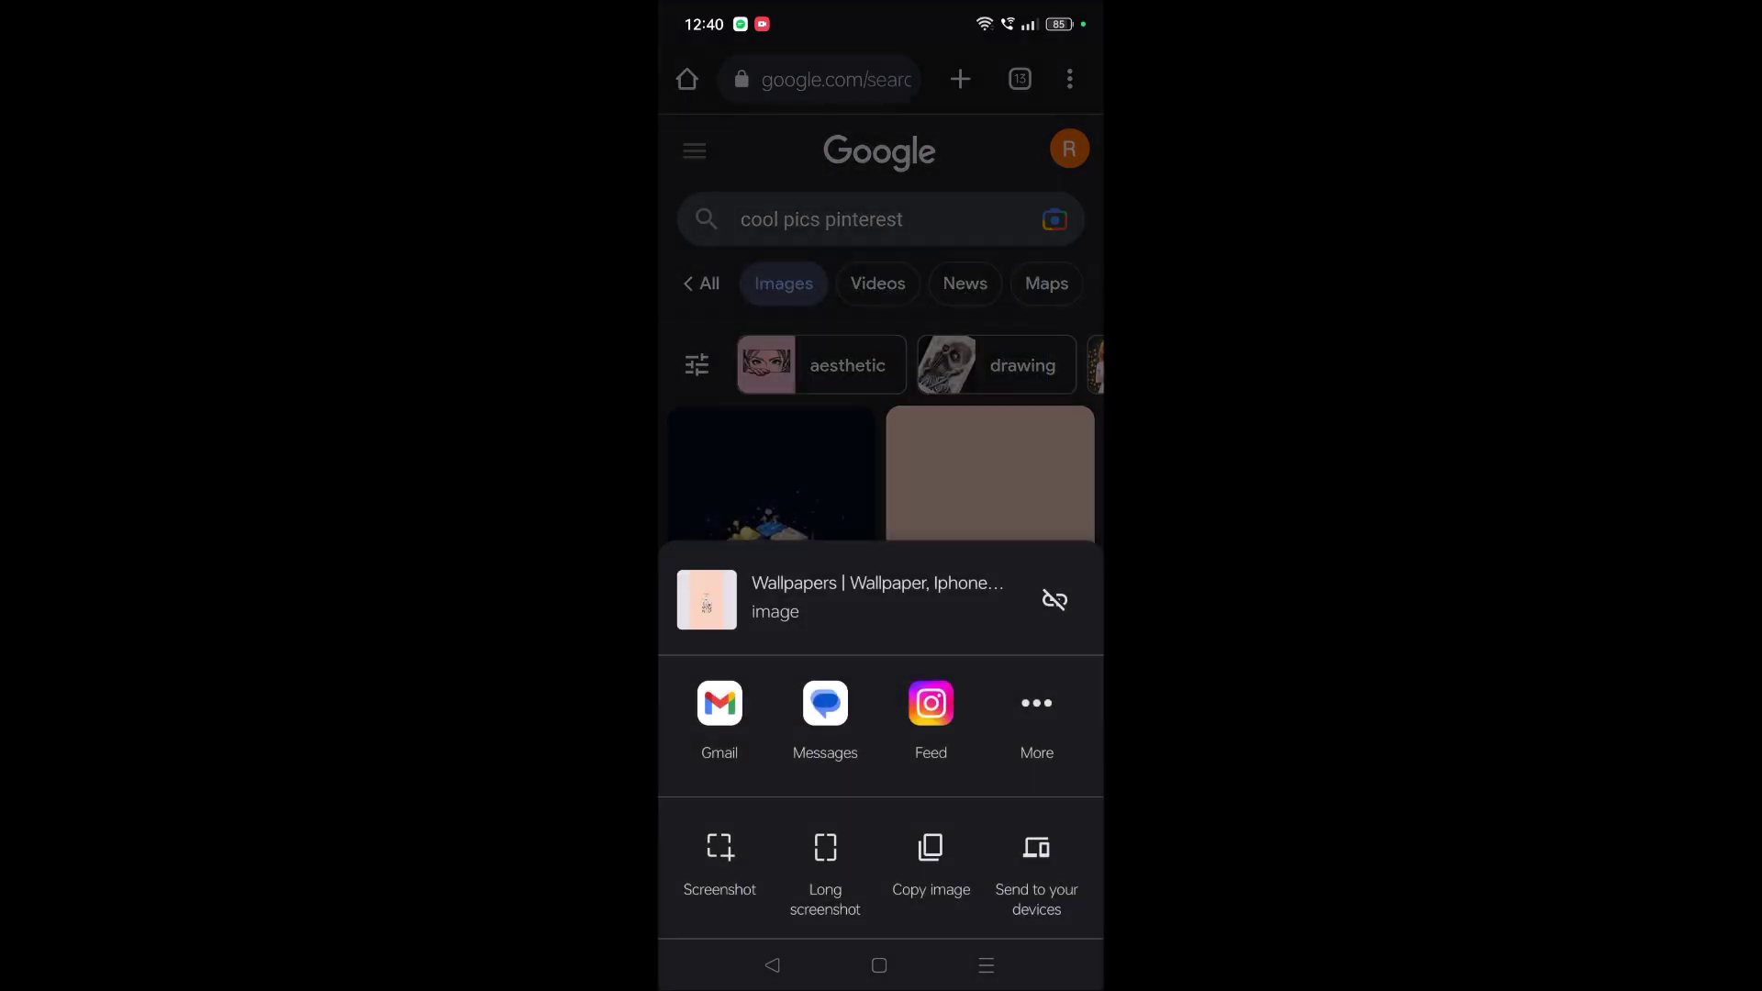
{"action": "left_click_drag", "start_coordinate": [1001, 878], "coordinate": [818, 878]}
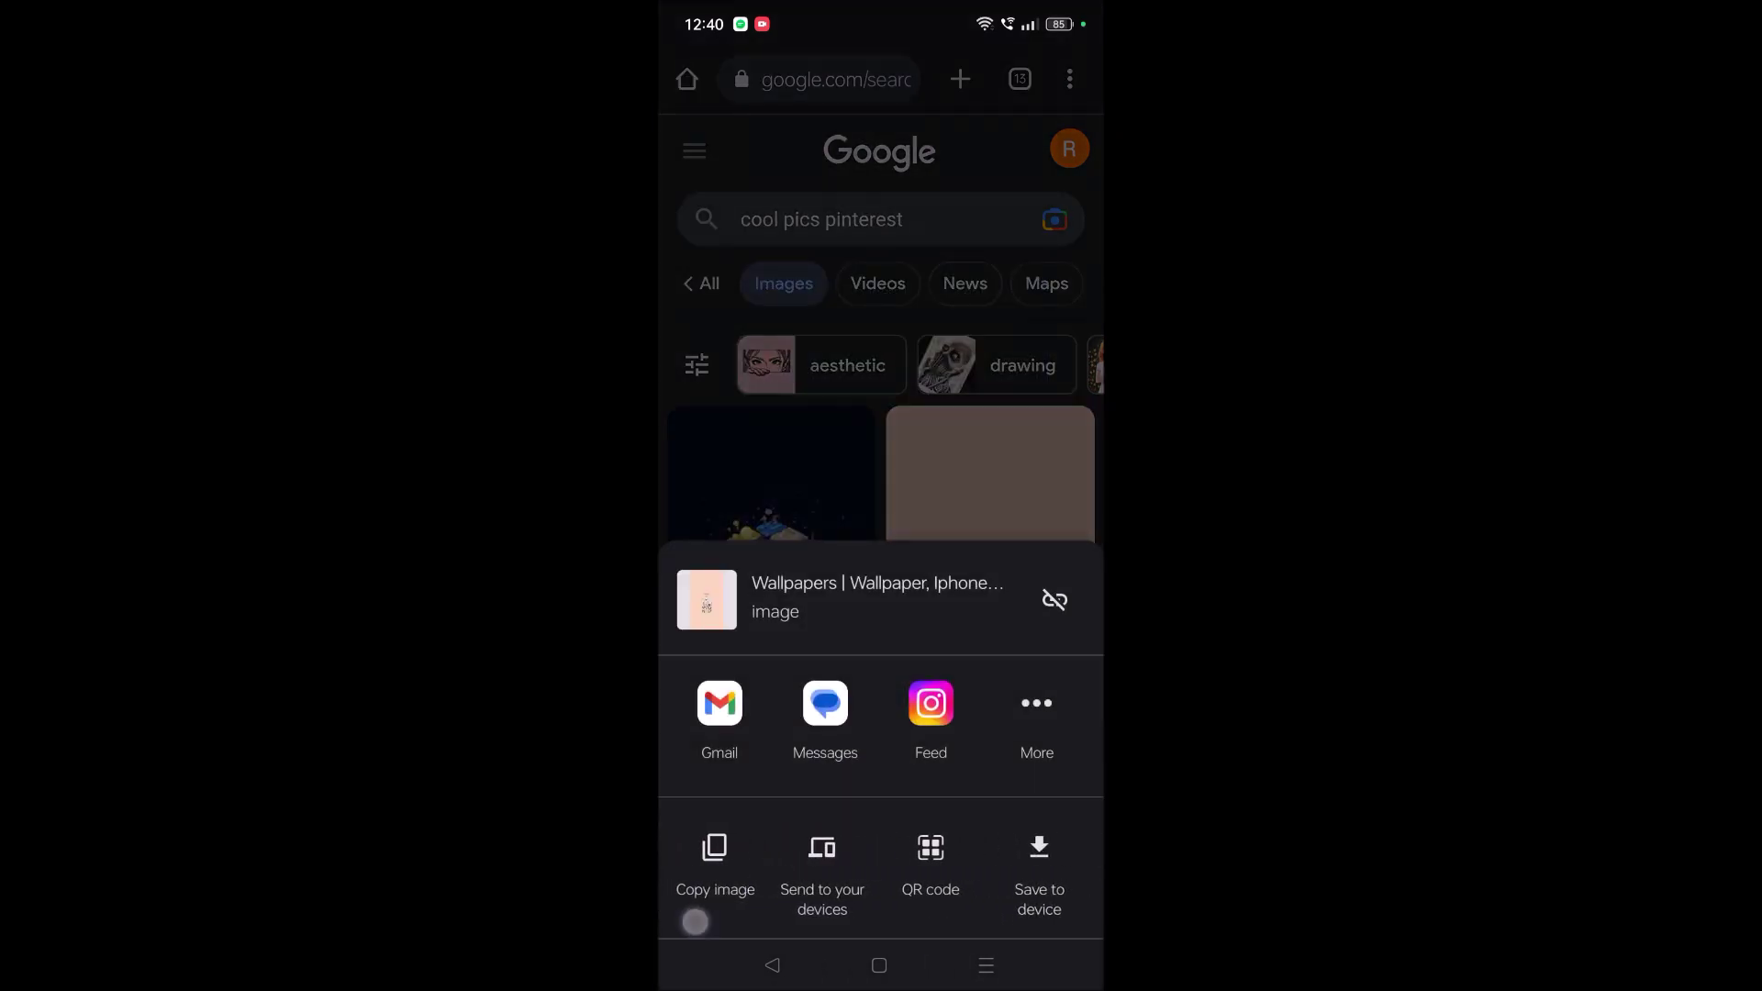
Step: Choose Save to device for the pink wallpaper, then leave Chrome for the home screen
{"action": "left_click", "coordinate": [1062, 865]}
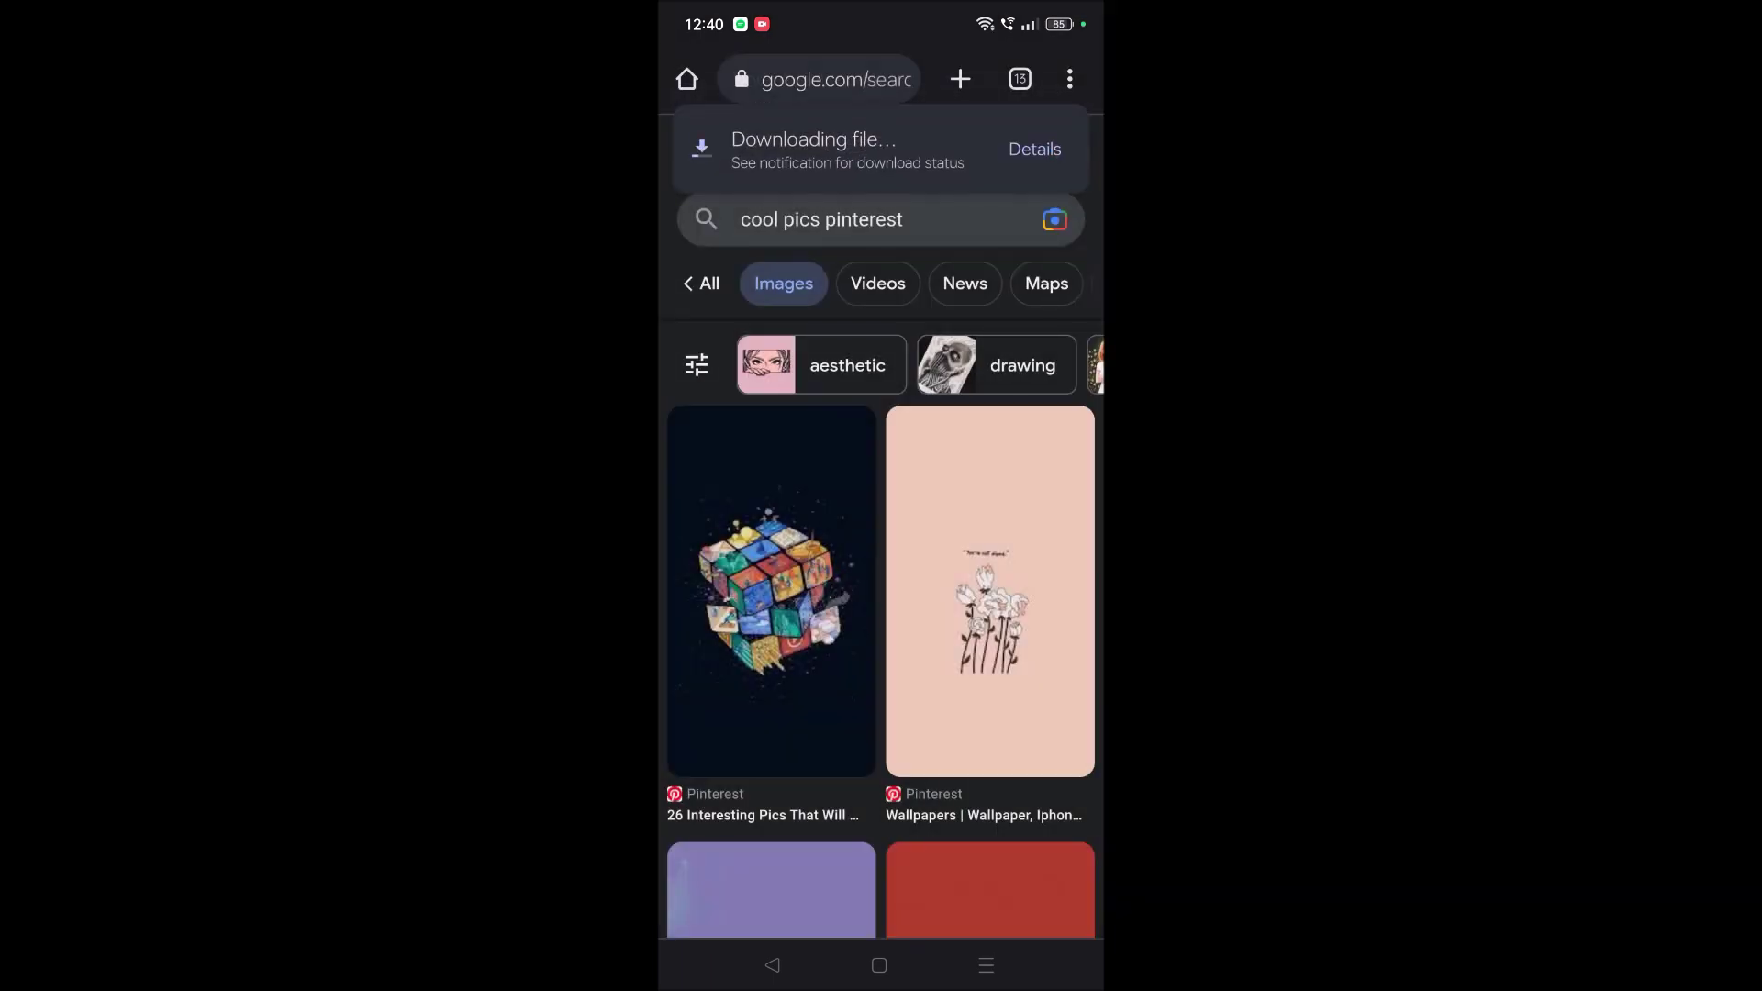
{"action": "left_click", "coordinate": [1034, 163]}
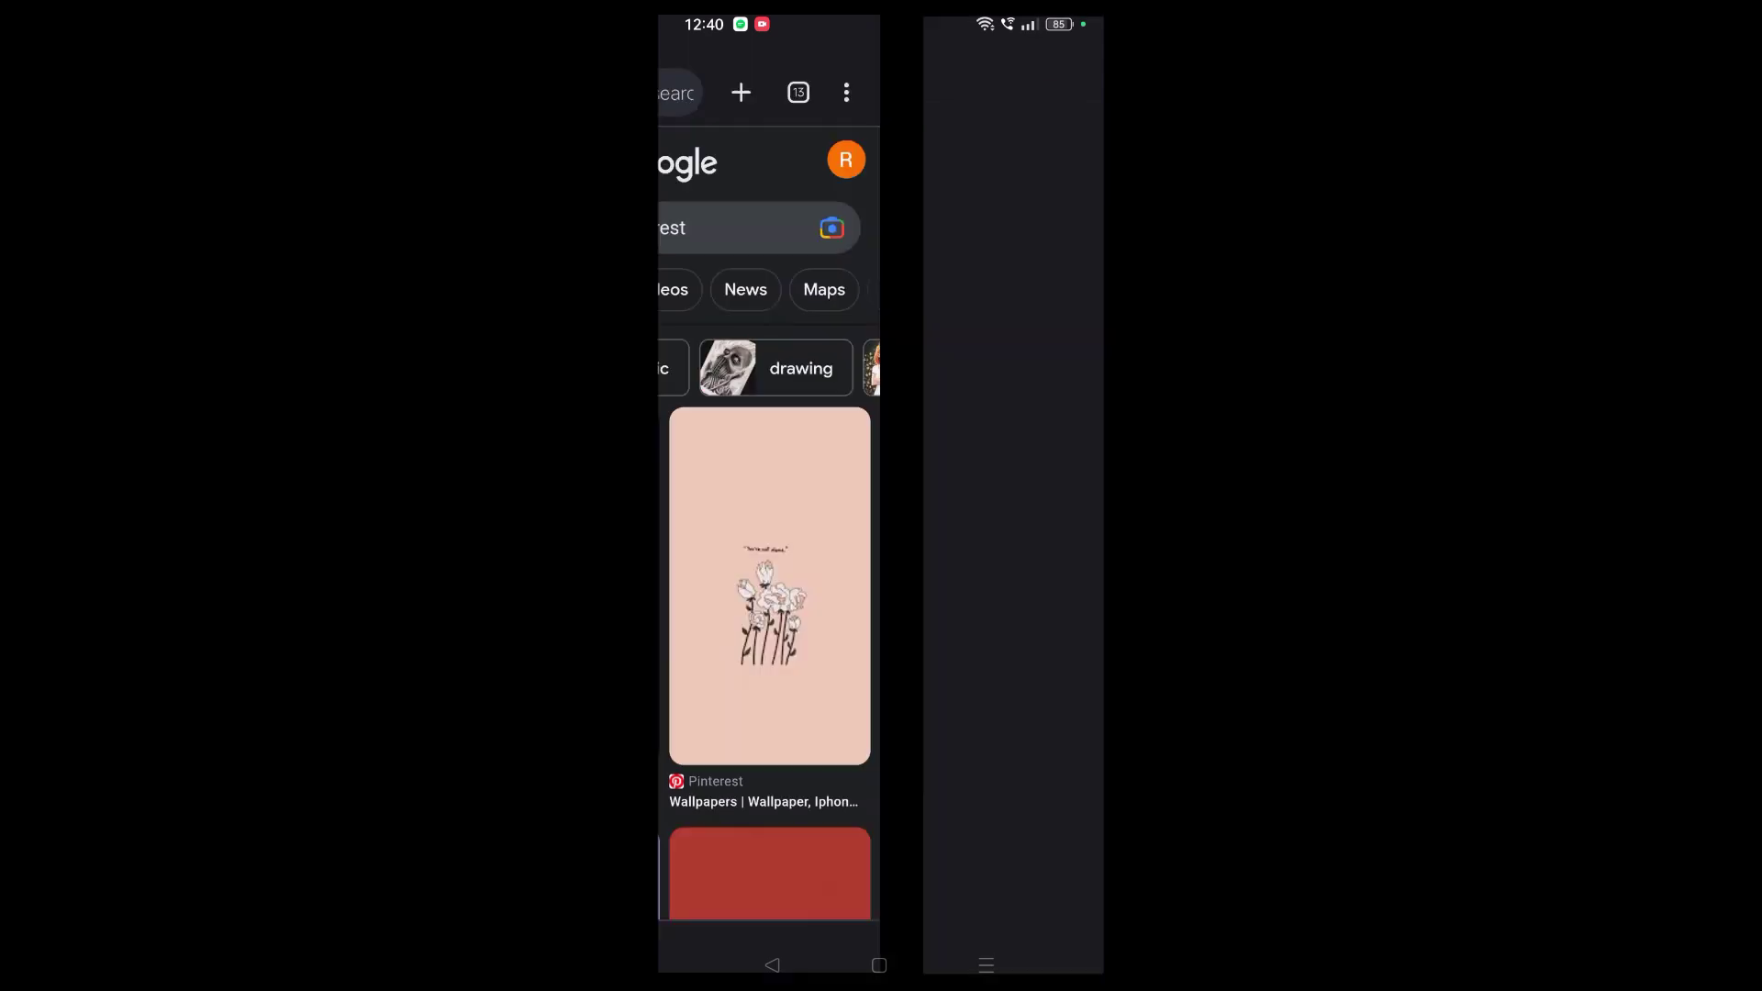